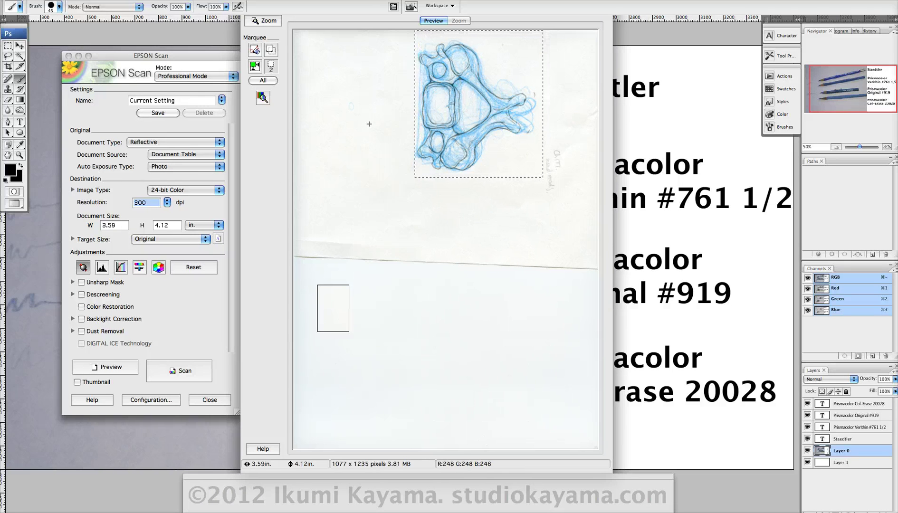
# Scan the framed vertebra sketch in 24-bit Color at 300 dpi, after briefly trying 8-bit Grayscale.
pyautogui.click(180, 190)
pyautogui.click(182, 191)
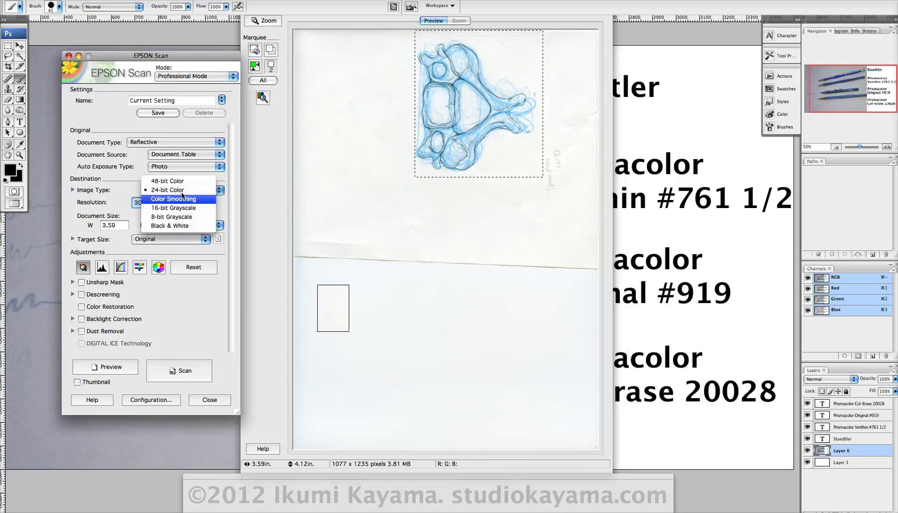
pyautogui.click(184, 191)
pyautogui.click(185, 191)
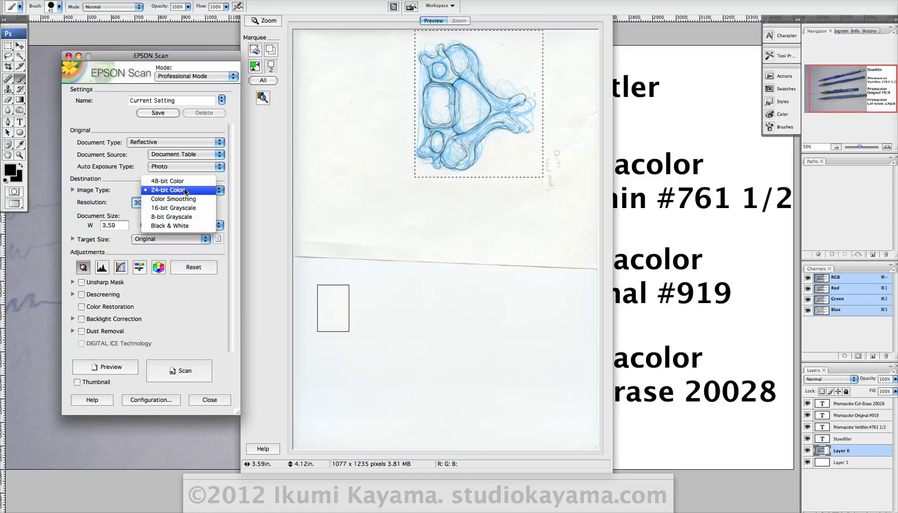
pyautogui.click(190, 215)
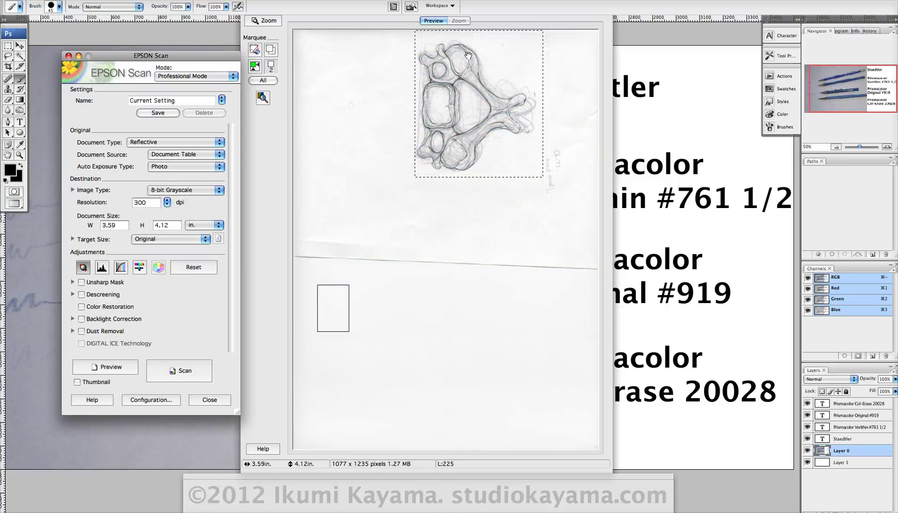
pyautogui.click(181, 191)
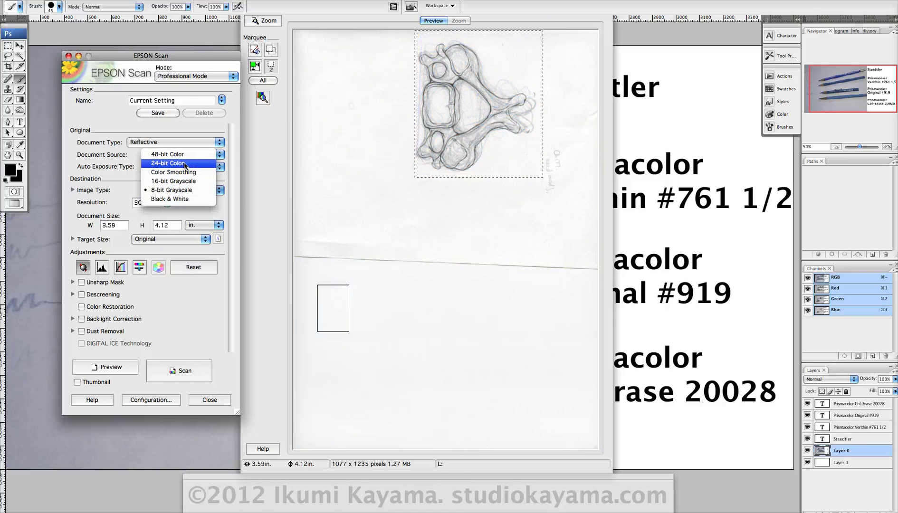
pyautogui.click(185, 165)
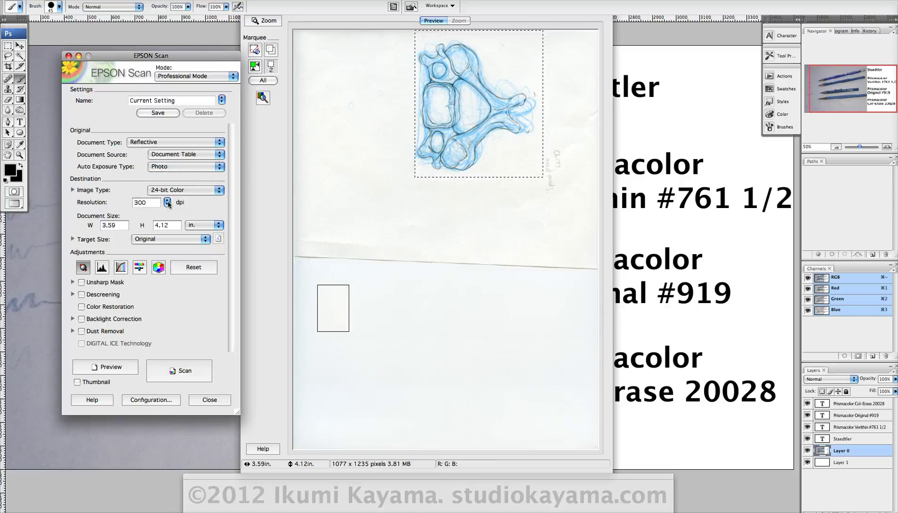
pyautogui.click(180, 372)
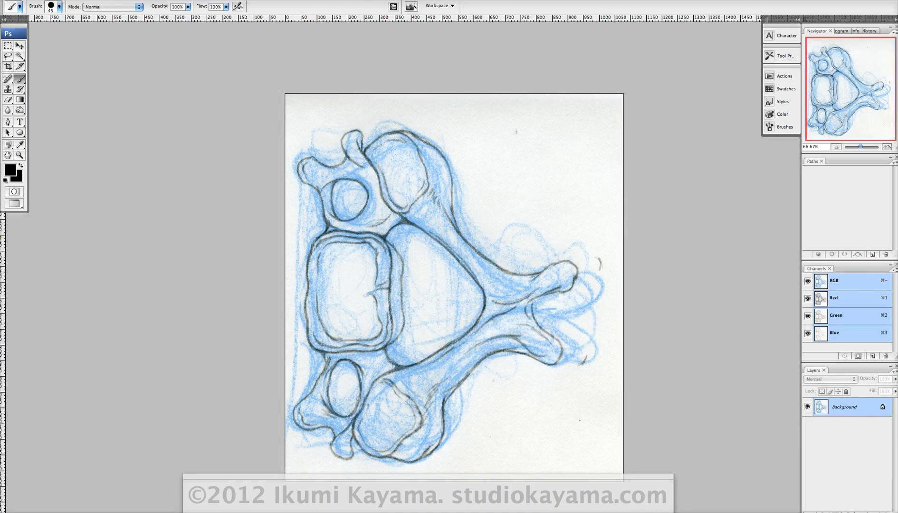
# Rotate the canvas 90° counter-clockwise and view the upright vertebra at 100%.
pyautogui.click(119, 4)
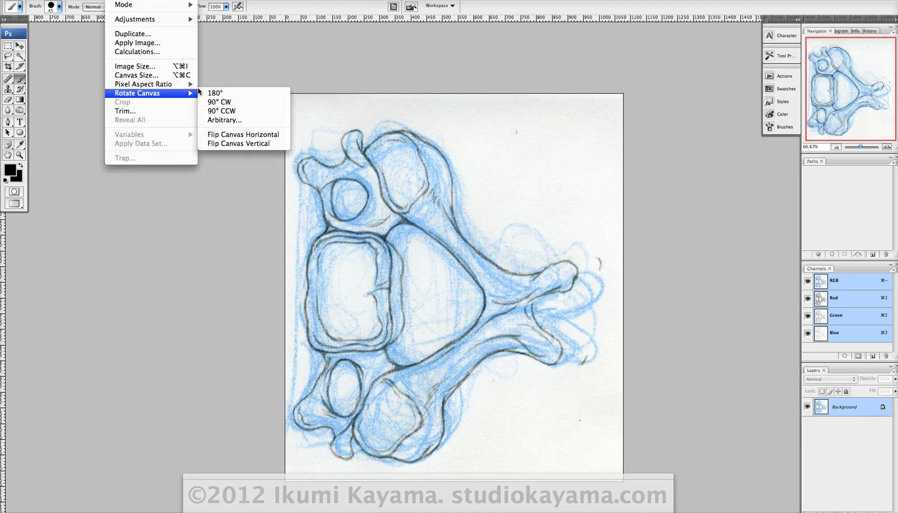
pyautogui.click(223, 113)
pyautogui.click(887, 147)
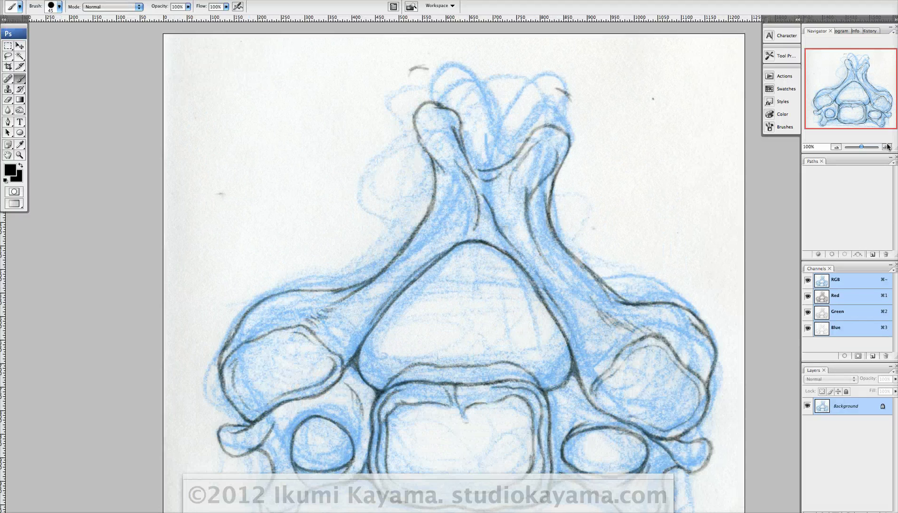
pyautogui.moveTo(538, 246); pyautogui.dragTo(486, 163)
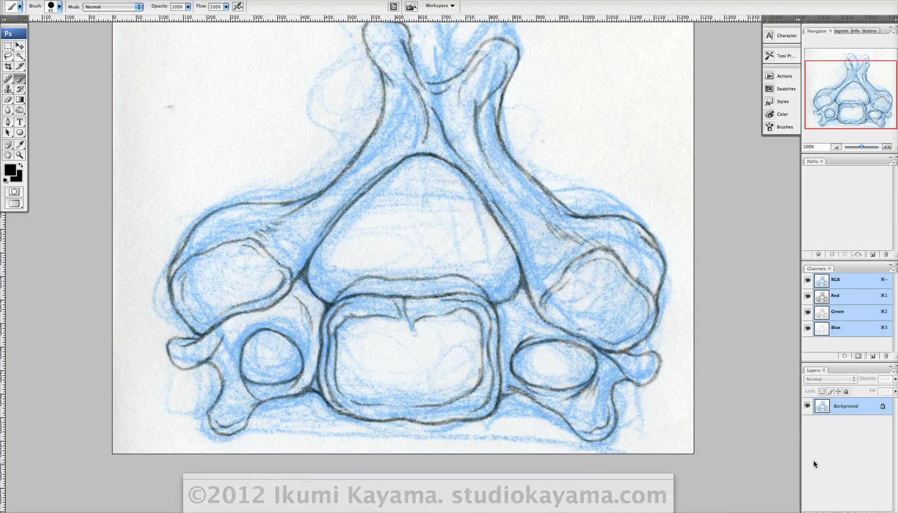
# Float the Layers and Channels panels as separate windows beside the canvas.
pyautogui.moveTo(854, 367); pyautogui.dragTo(572, 145)
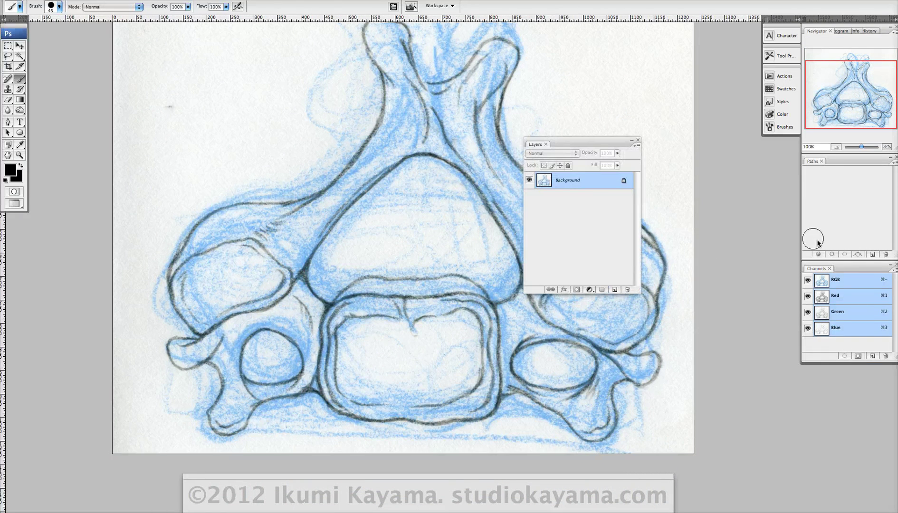
pyautogui.moveTo(843, 262); pyautogui.dragTo(703, 139)
pyautogui.moveTo(614, 140); pyautogui.dragTo(604, 142)
pyautogui.moveTo(698, 138); pyautogui.dragTo(723, 163)
pyautogui.moveTo(604, 152); pyautogui.dragTo(650, 199)
pyautogui.hscroll(5, 362, 238)
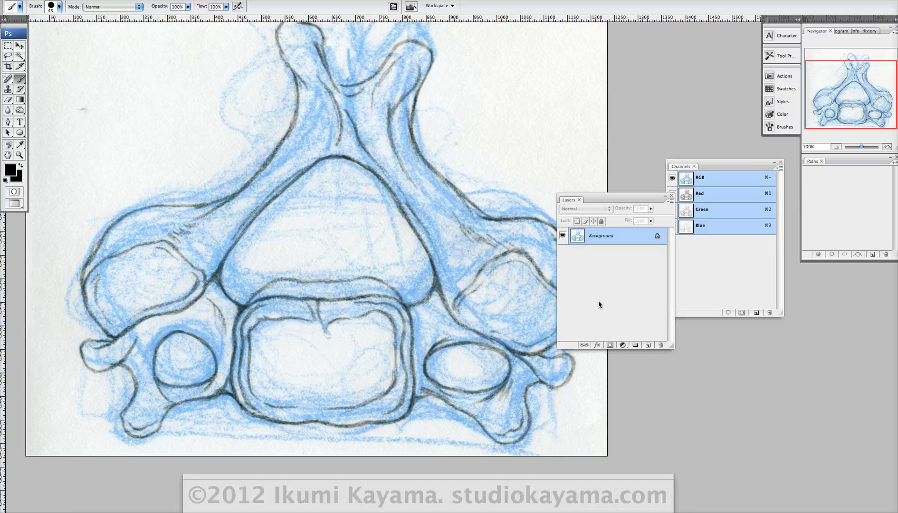
# Make the grey paper pure white with the Levels white-point eyedropper.
pyautogui.press('super+l')
pyautogui.moveTo(523, 194); pyautogui.dragTo(450, 190)
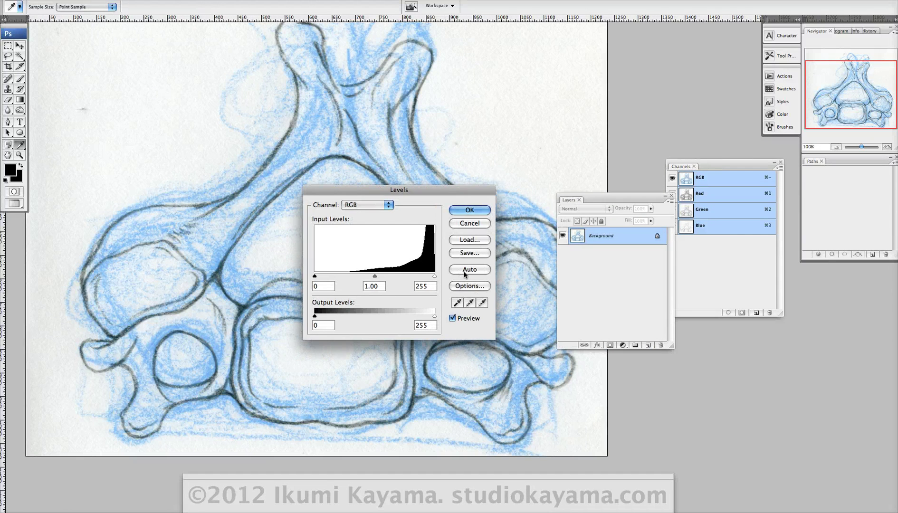
pyautogui.click(485, 302)
pyautogui.click(549, 176)
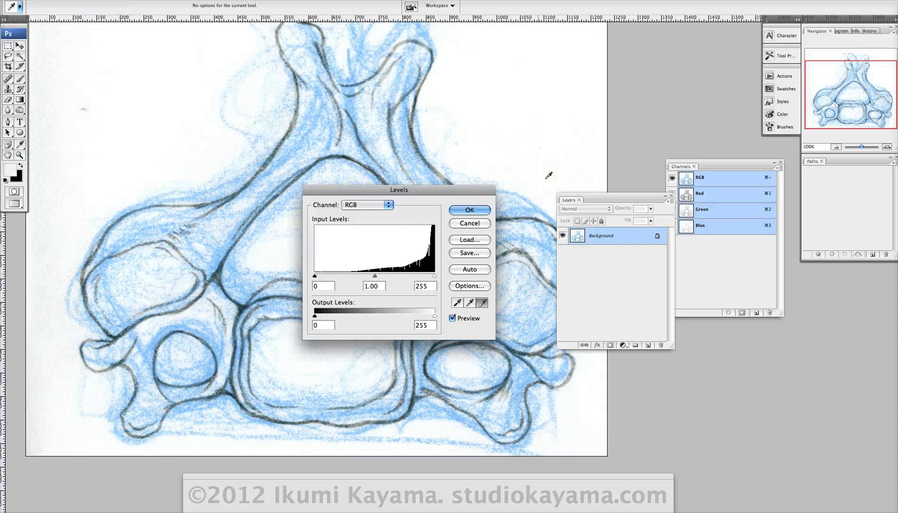
pyautogui.click(377, 277)
pyautogui.click(469, 209)
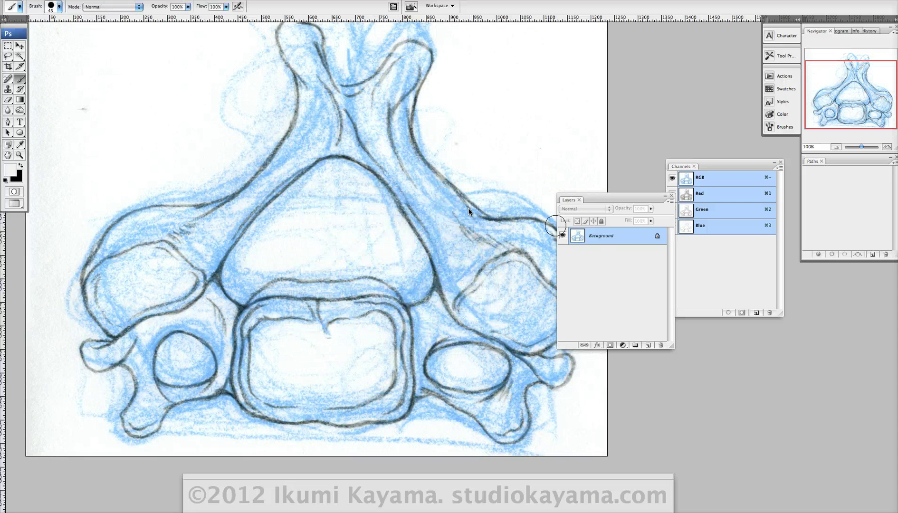
# Restore black as the foreground colour and rearrange the Layers and Channels windows.
pyautogui.moveTo(604, 205); pyautogui.dragTo(607, 232)
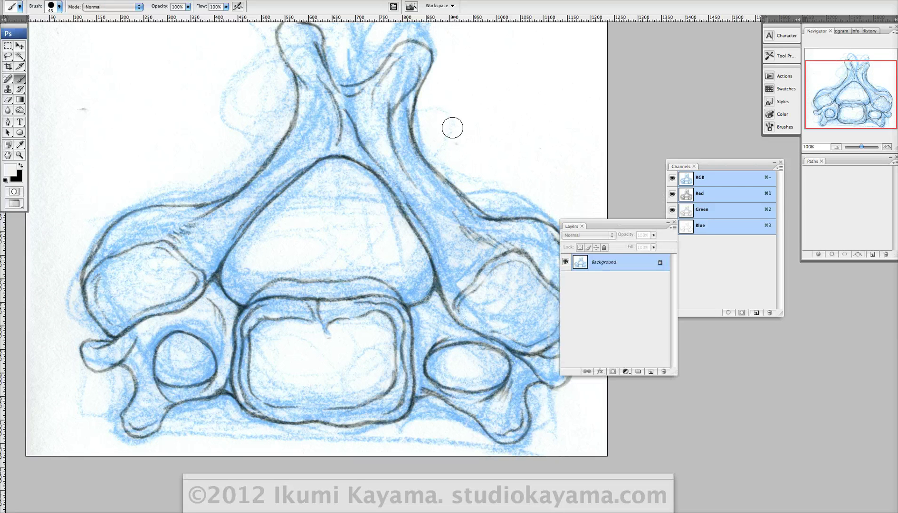
pyautogui.press('x')
pyautogui.press('x')
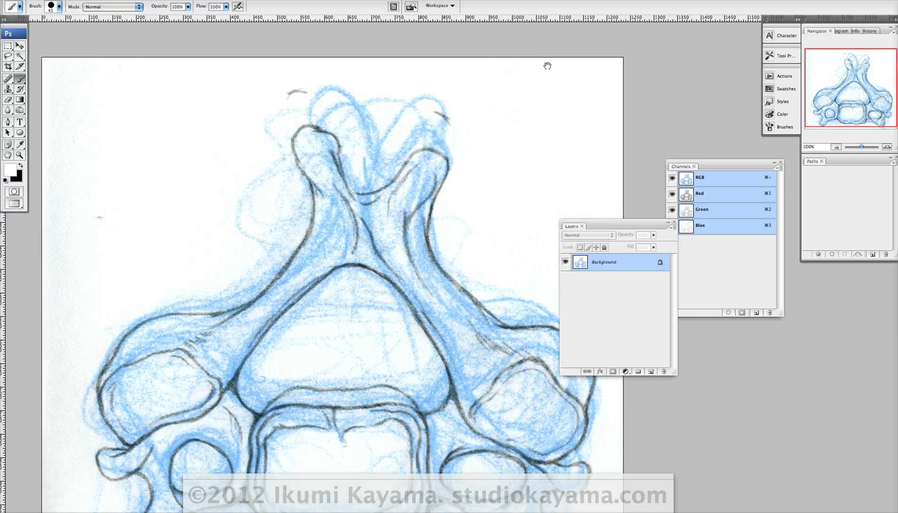
pyautogui.scroll(-5, 468, 235)
pyautogui.moveTo(618, 224); pyautogui.dragTo(571, 138)
pyautogui.moveTo(731, 170); pyautogui.dragTo(411, 175)
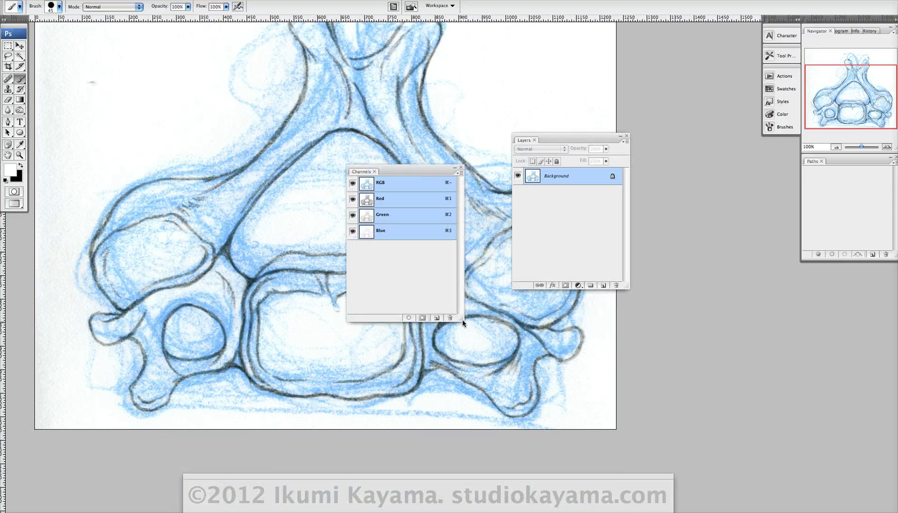
# Set the Channels panel to the largest thumbnail size and enlarge the panel to compare channels.
pyautogui.click(460, 173)
pyautogui.click(496, 269)
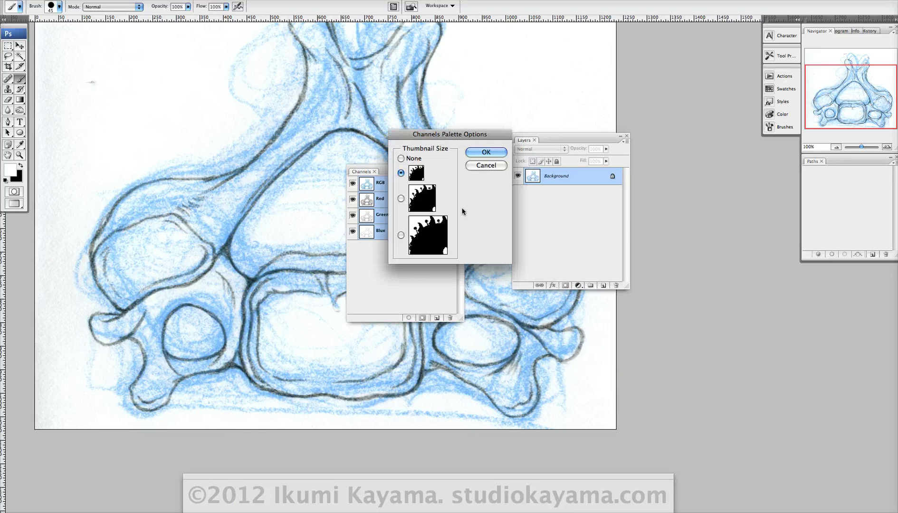
pyautogui.click(486, 152)
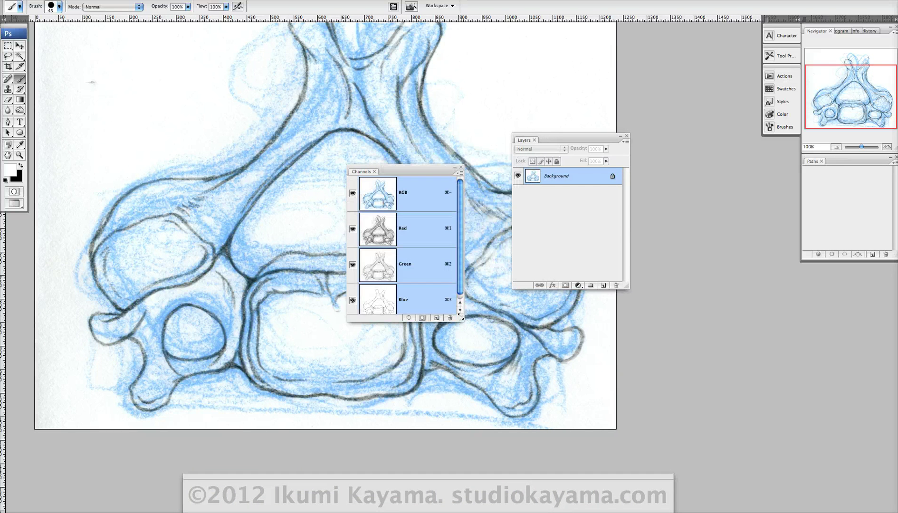
pyautogui.moveTo(464, 320); pyautogui.dragTo(518, 421)
pyautogui.moveTo(474, 172); pyautogui.dragTo(429, 155)
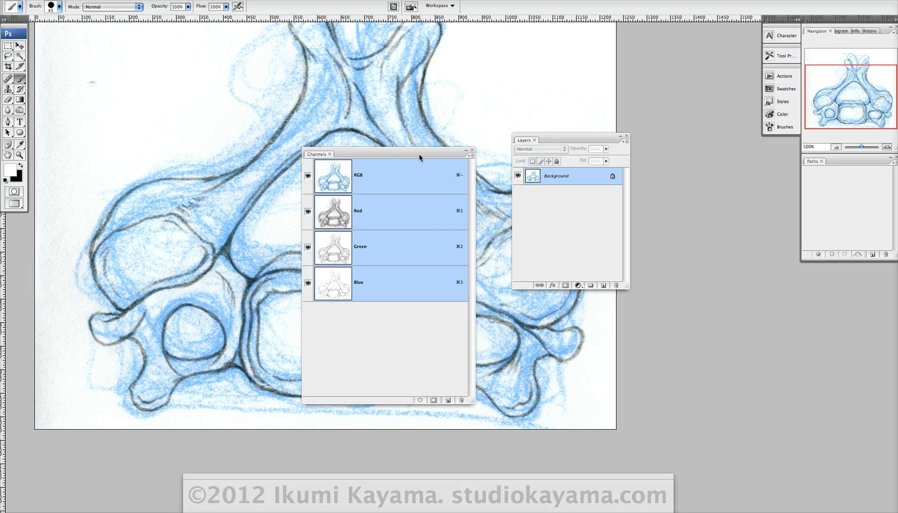
pyautogui.moveTo(421, 154); pyautogui.dragTo(433, 139)
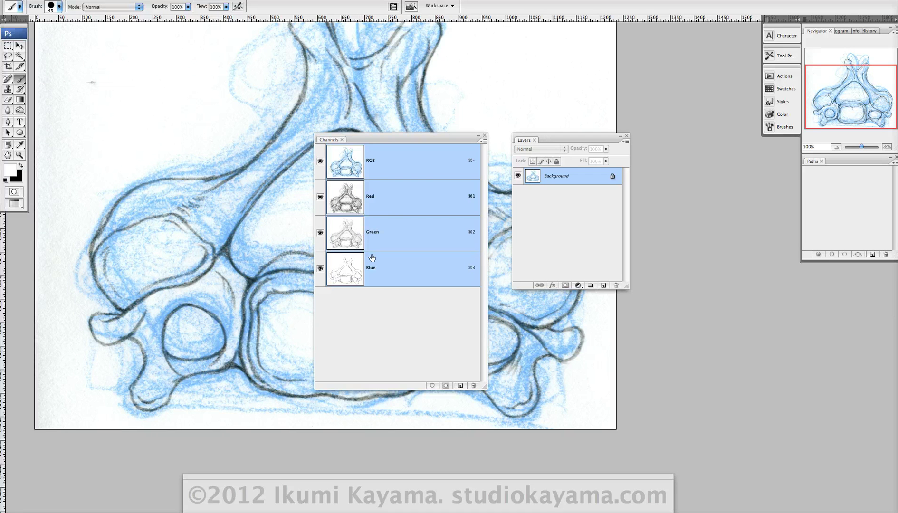
pyautogui.moveTo(441, 136); pyautogui.dragTo(638, 105)
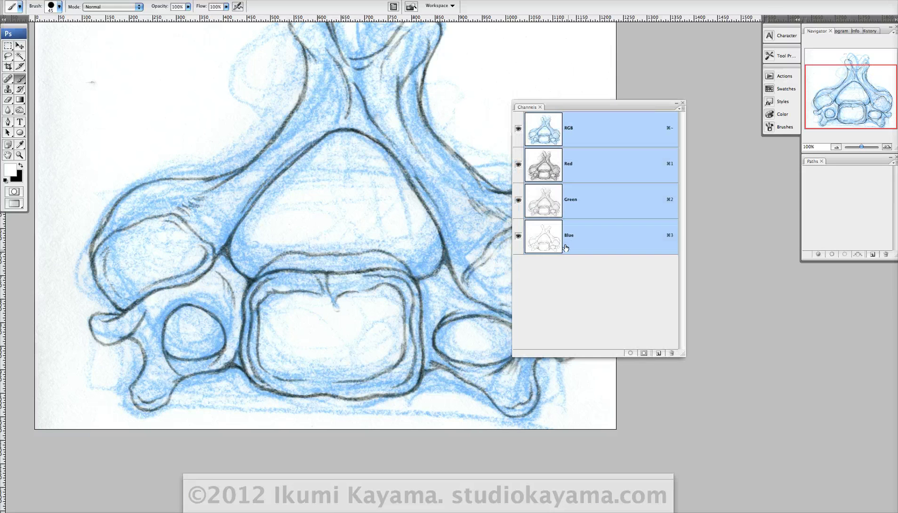
# Display only the Blue channel, then rearrange the Channels and Layers windows around it.
pyautogui.click(551, 247)
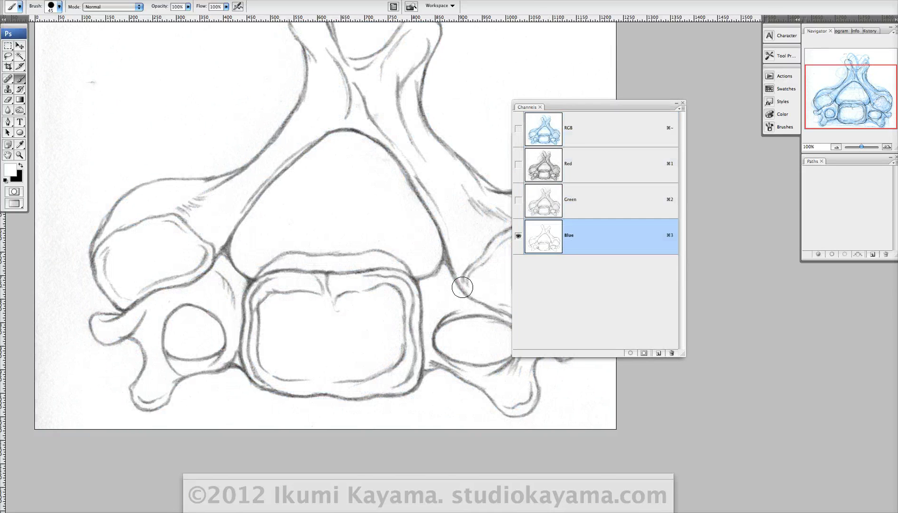
pyautogui.scroll(3, 432, 290)
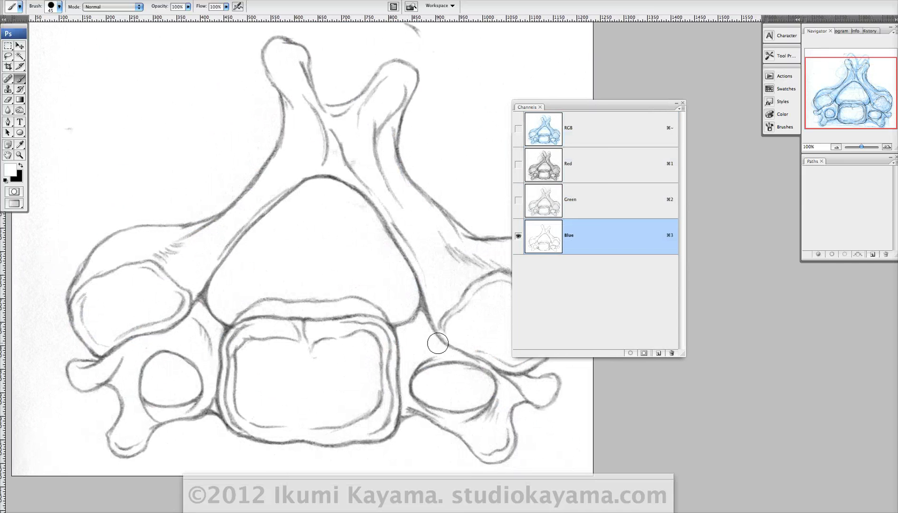
pyautogui.moveTo(605, 105); pyautogui.dragTo(662, 107)
pyautogui.moveTo(546, 156); pyautogui.dragTo(748, 273)
pyautogui.moveTo(409, 258)
pyautogui.mouseDown()
pyautogui.moveTo(437, 291)
pyautogui.moveTo(426, 290)
pyautogui.mouseUp()
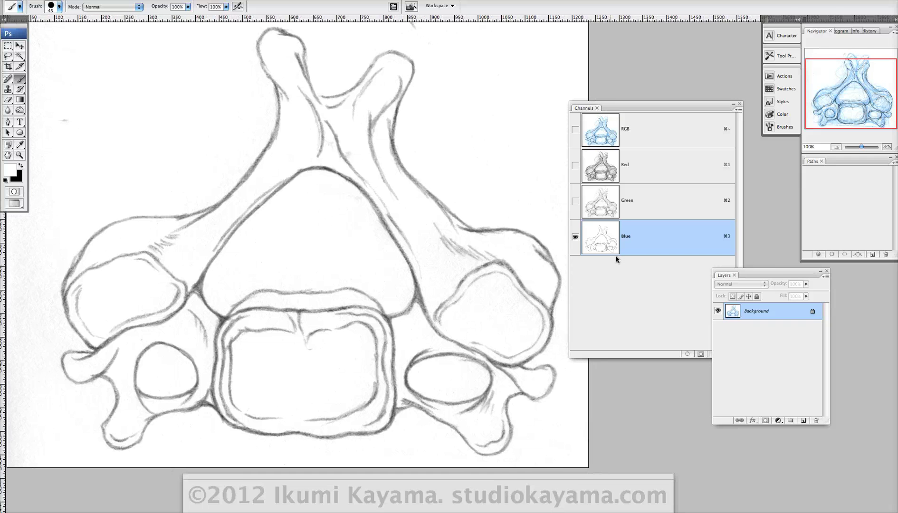
pyautogui.moveTo(671, 110); pyautogui.dragTo(669, 98)
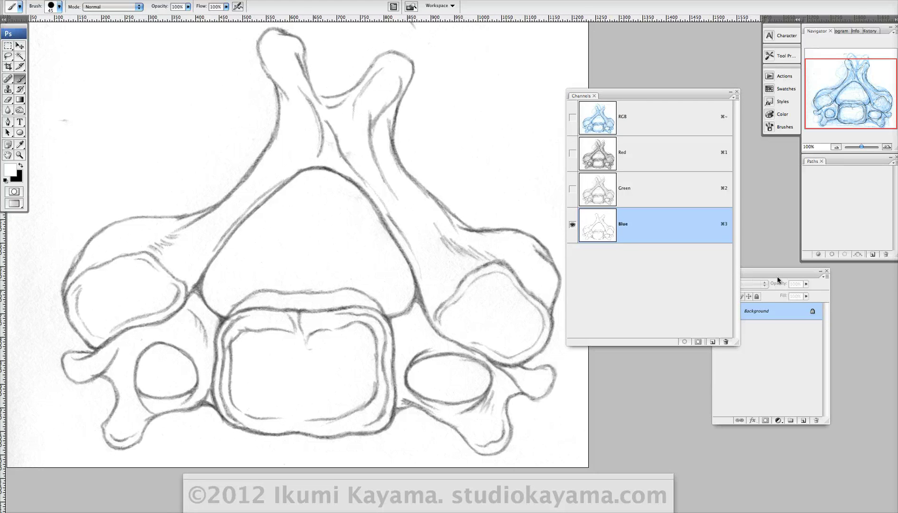
pyautogui.moveTo(777, 277); pyautogui.dragTo(757, 277)
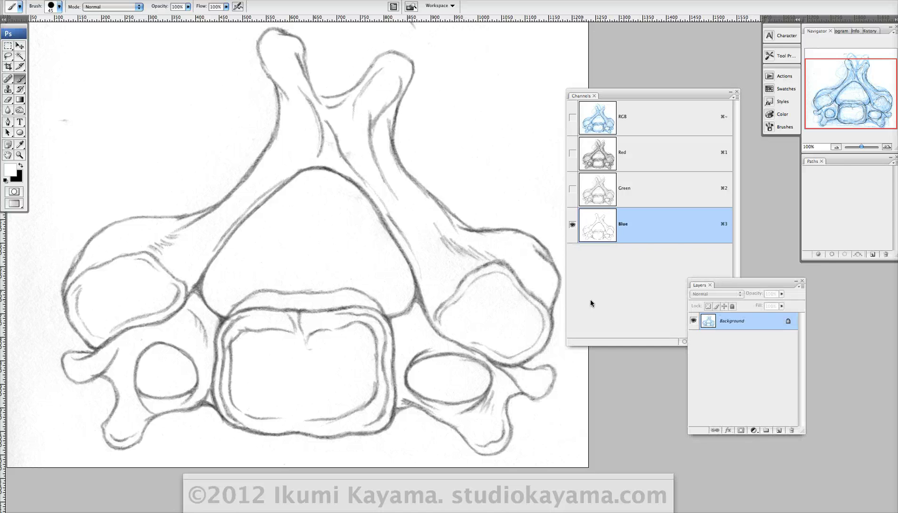
pyautogui.click(652, 266)
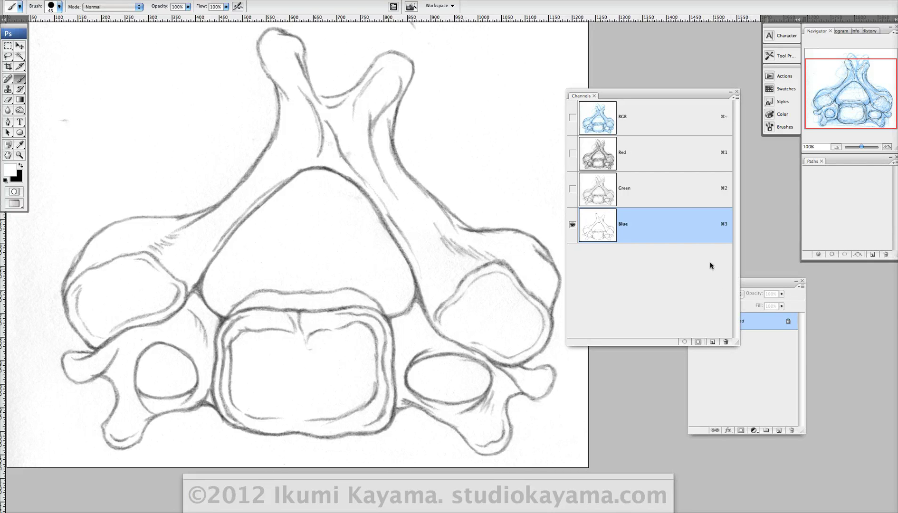
# Return to the RGB composite and set the Layers panel to large thumbnails.
pyautogui.press('super+grave')
pyautogui.moveTo(758, 281); pyautogui.dragTo(490, 178)
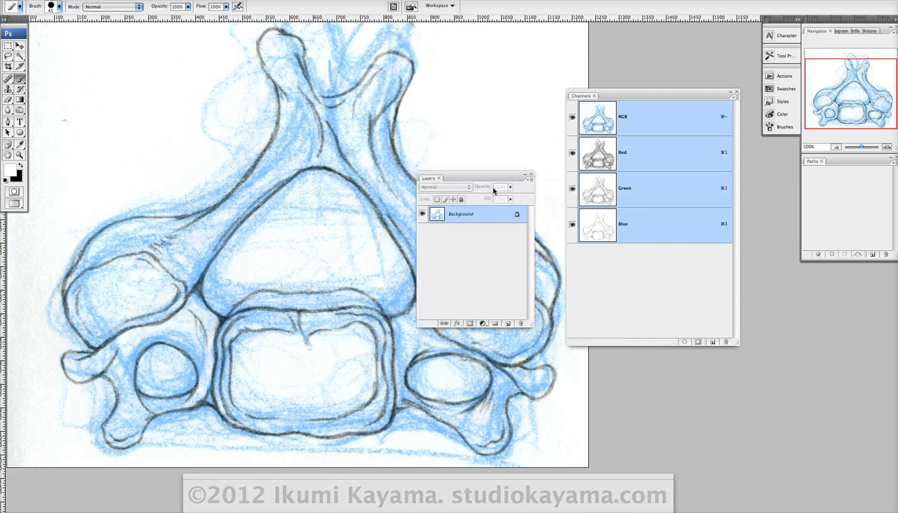
pyautogui.click(530, 180)
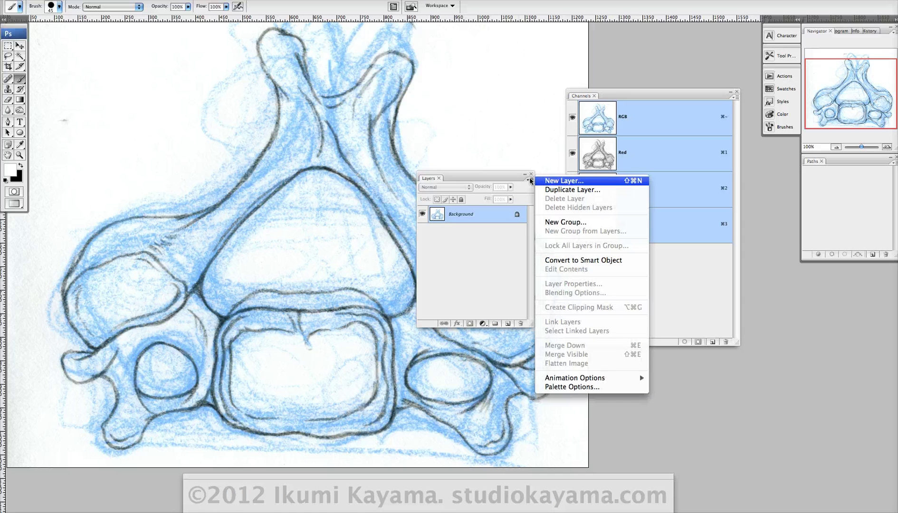
pyautogui.click(571, 388)
pyautogui.press('Return')
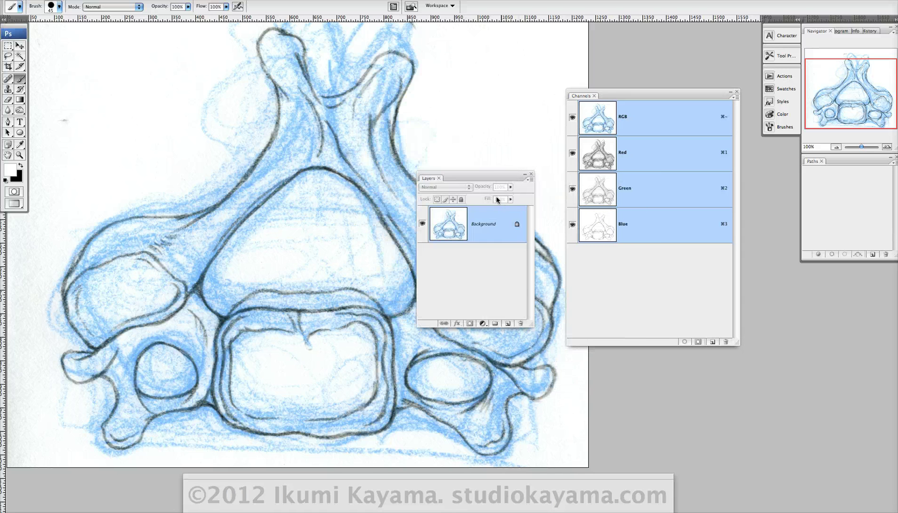
pyautogui.moveTo(493, 178); pyautogui.dragTo(461, 144)
# Add Layer 1 and Layer 2, fill Layer 1 with white, then hide it.
pyautogui.click(476, 287)
pyautogui.click(477, 288)
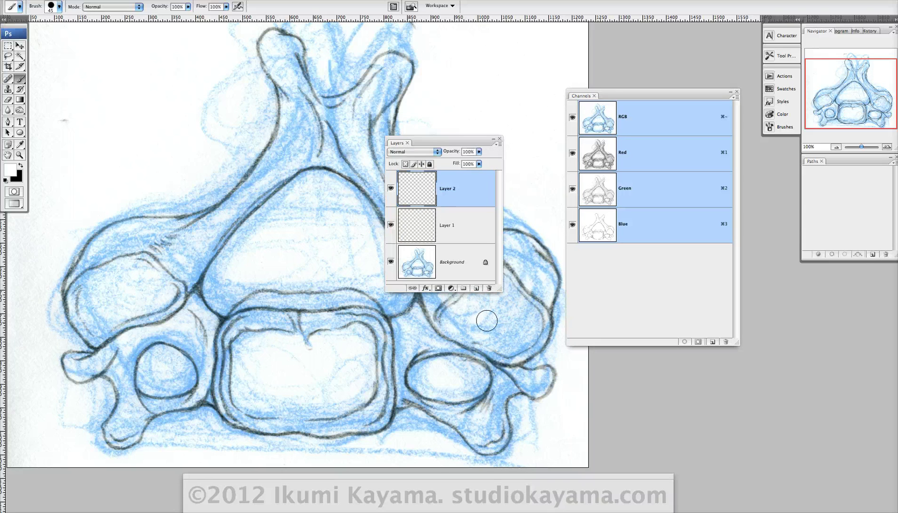
pyautogui.moveTo(494, 291); pyautogui.dragTo(540, 354)
pyautogui.moveTo(498, 143); pyautogui.dragTo(515, 144)
pyautogui.click(417, 229)
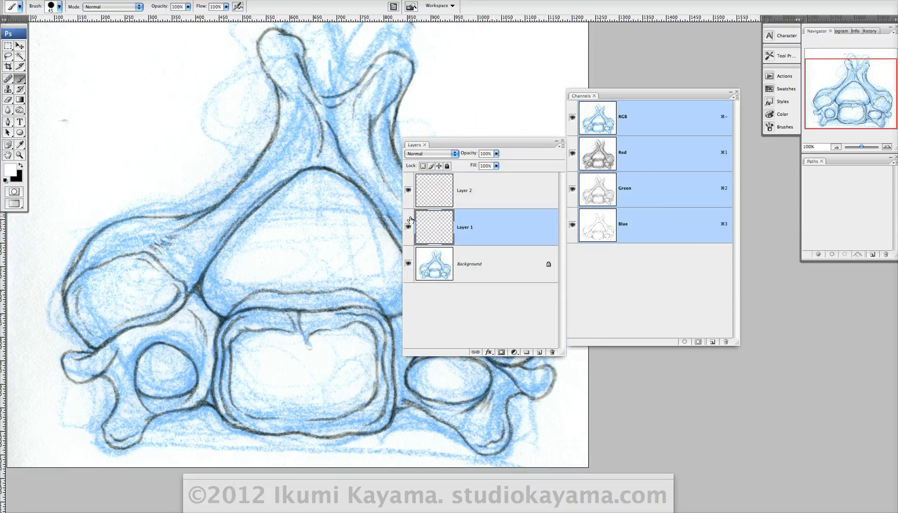
pyautogui.hotkey('alt', 'BackSpace')
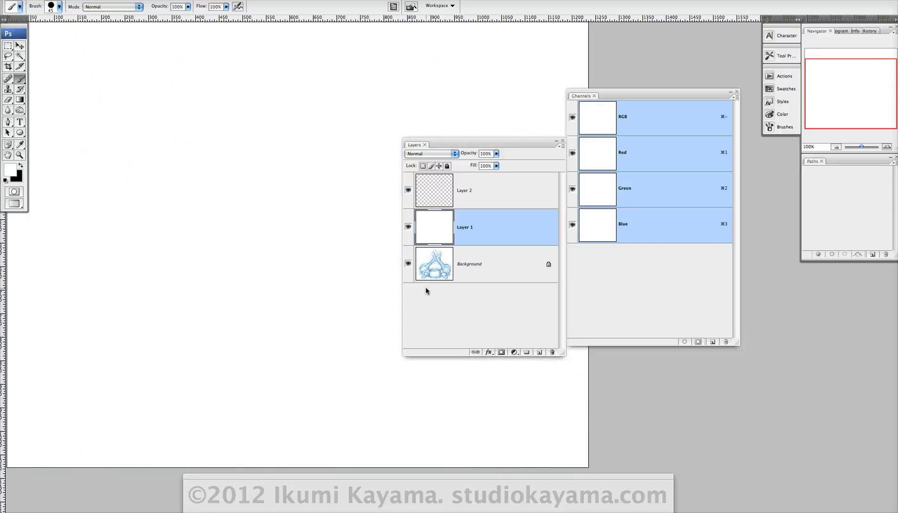
pyautogui.click(408, 228)
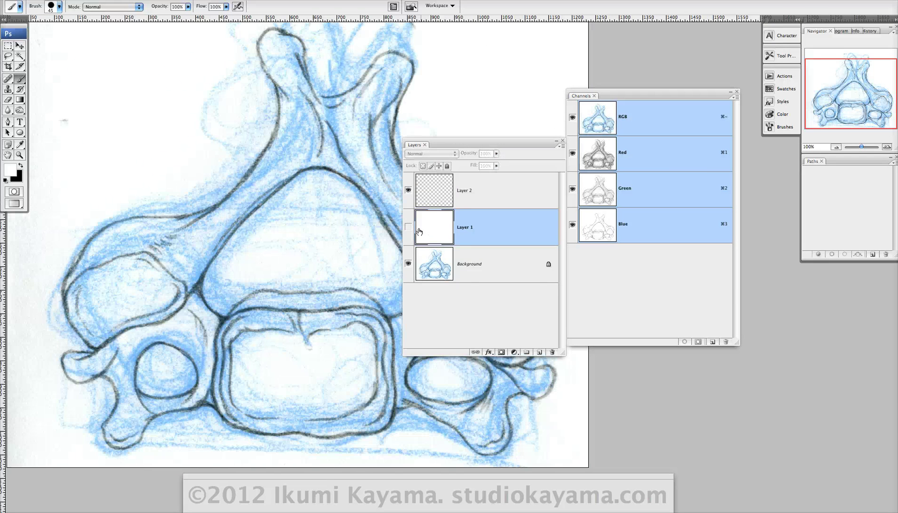
pyautogui.moveTo(511, 142); pyautogui.dragTo(618, 285)
pyautogui.moveTo(575, 91); pyautogui.dragTo(452, 90)
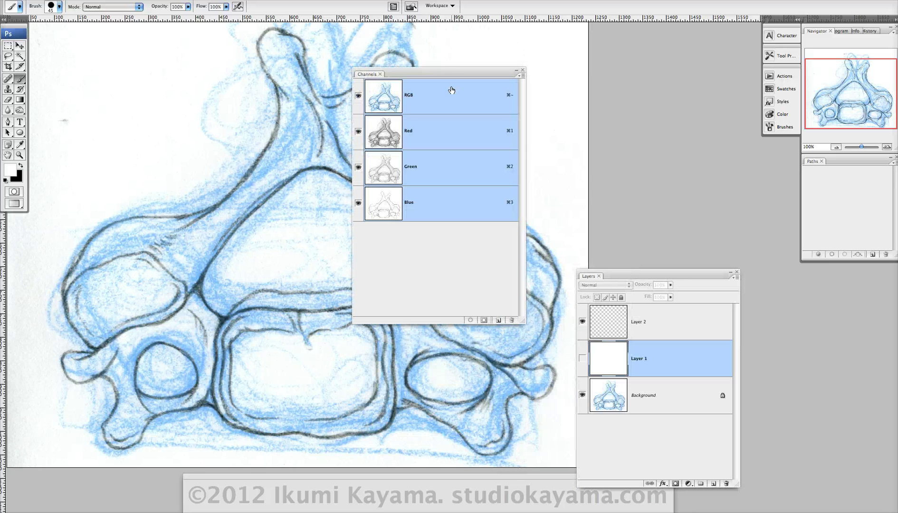
# Load the Blue channel as a selection and inspect it along the lines.
pyautogui.click(386, 208)
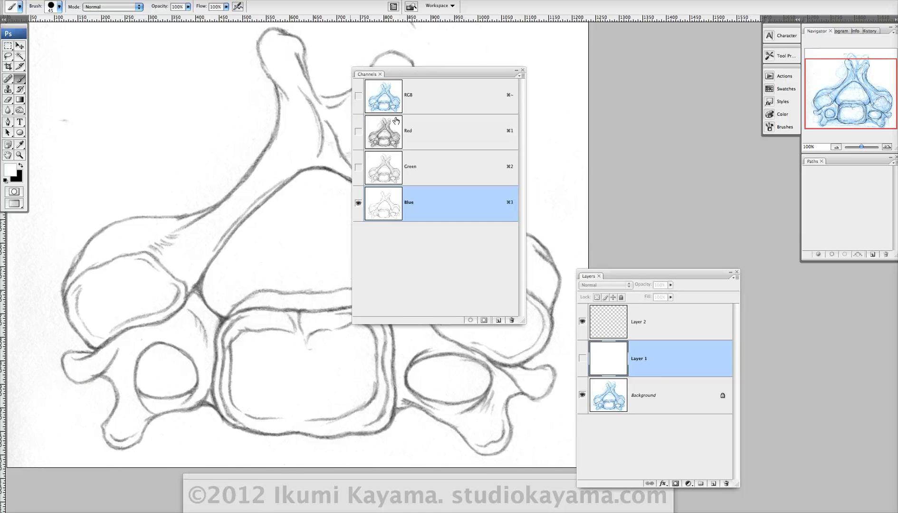
pyautogui.click(471, 321)
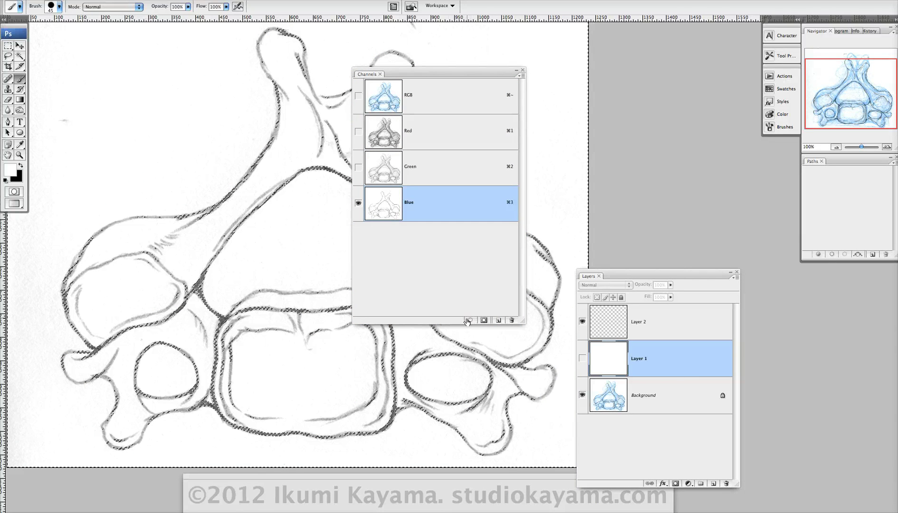
pyautogui.moveTo(476, 69); pyautogui.dragTo(627, 94)
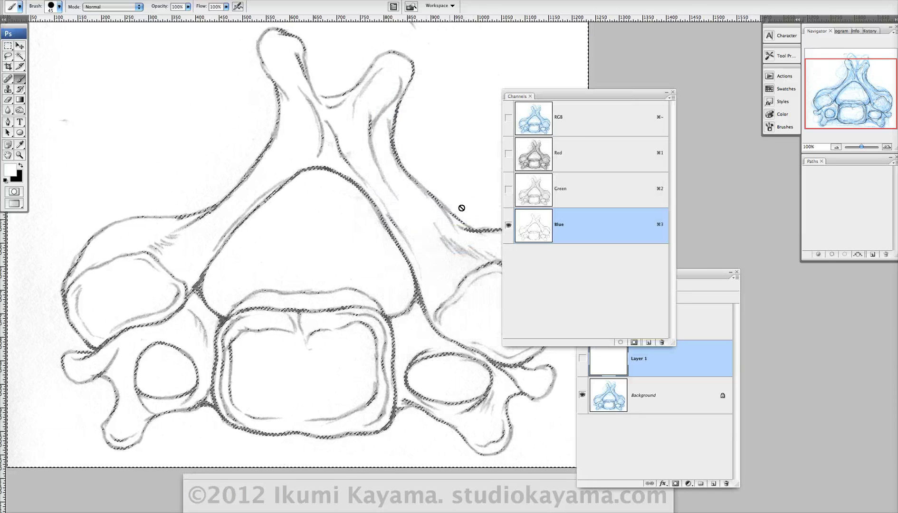
pyautogui.hscroll(5, 457, 200)
pyautogui.scroll(5, 321, 261)
pyautogui.scroll(-3, 326, 275)
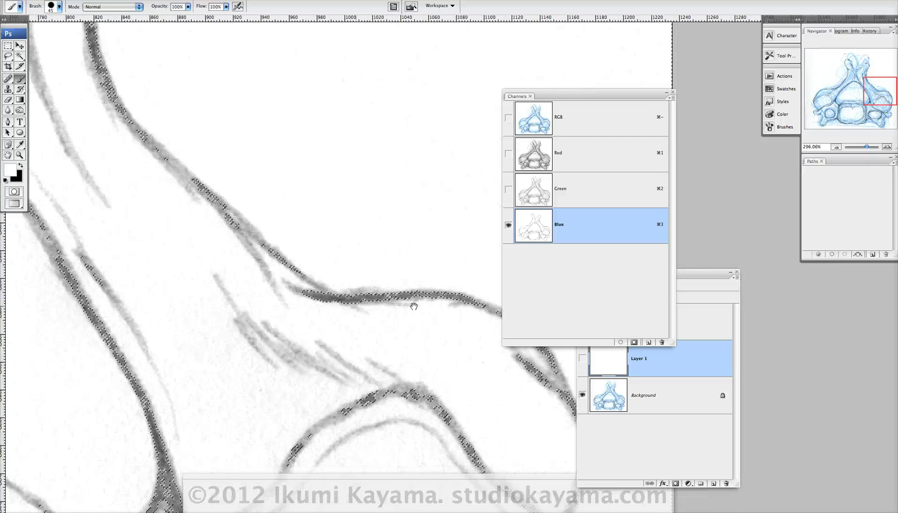
pyautogui.moveTo(413, 248); pyautogui.dragTo(275, 278)
pyautogui.hscroll(4, 407, 276)
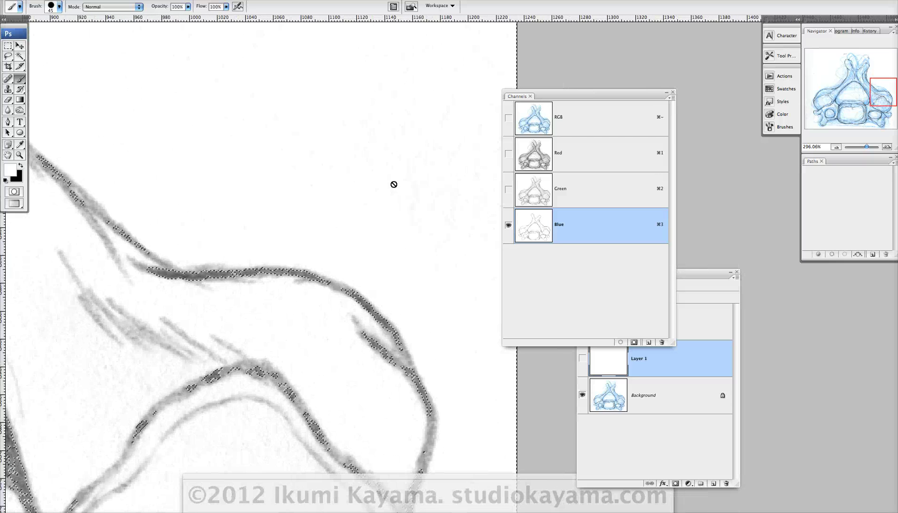
pyautogui.scroll(1, 425, 208)
pyautogui.hscroll(3, 426, 208)
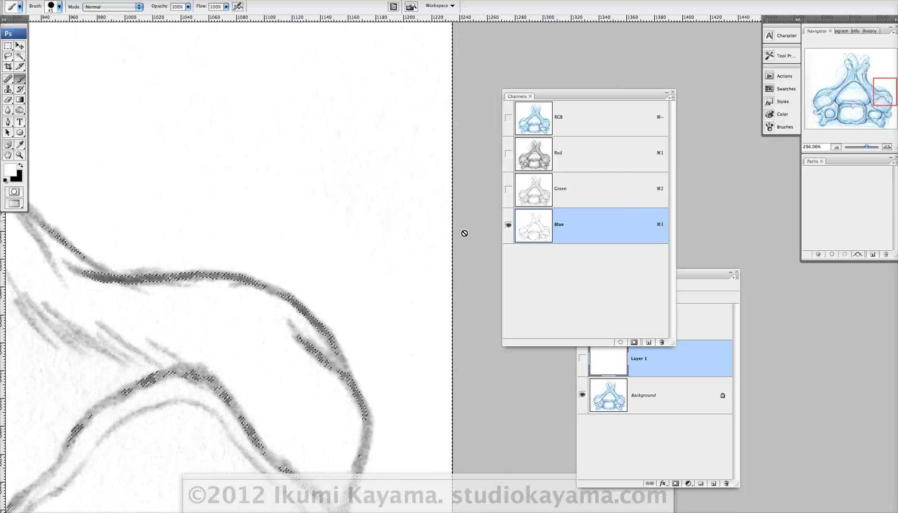
pyautogui.hscroll(-3, 364, 256)
pyautogui.scroll(-1, 364, 256)
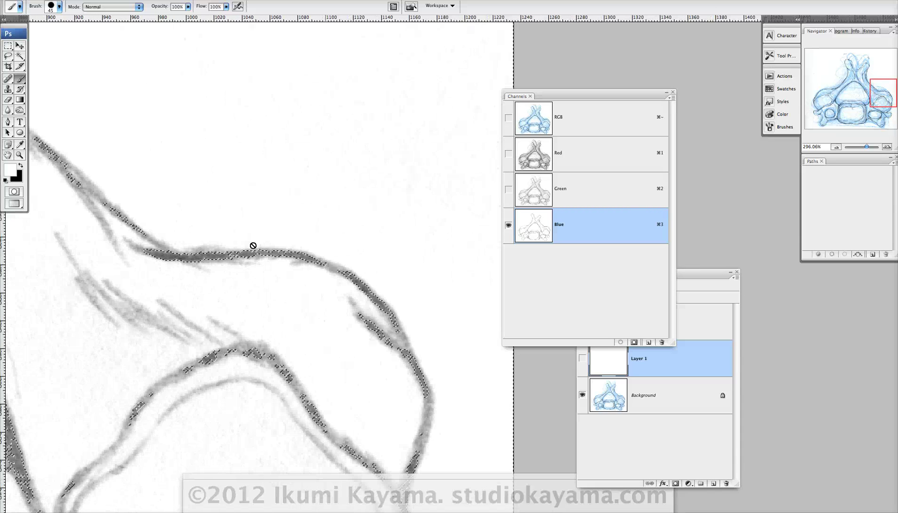
# Invert the selection so it covers the dark graphite lines.
pyautogui.click(173, 0)
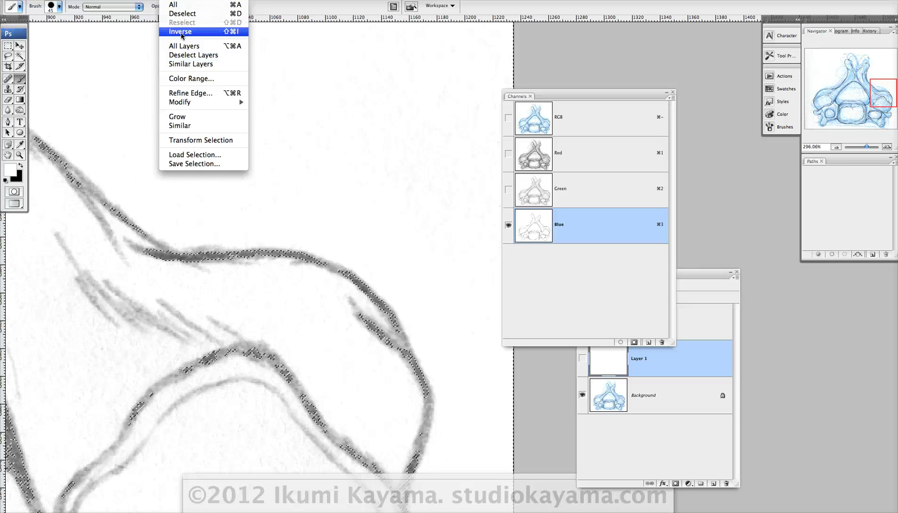
pyautogui.click(181, 32)
pyautogui.scroll(-2, 302, 232)
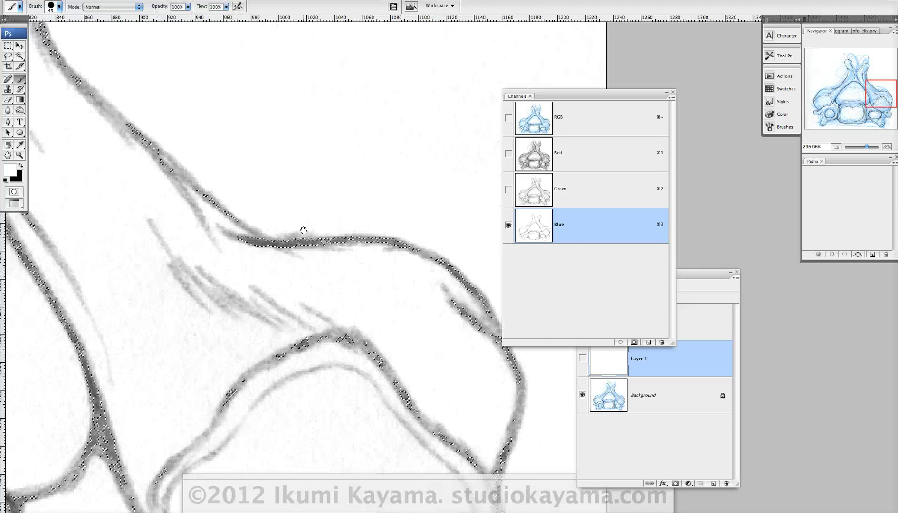
pyautogui.scroll(-3, 304, 230)
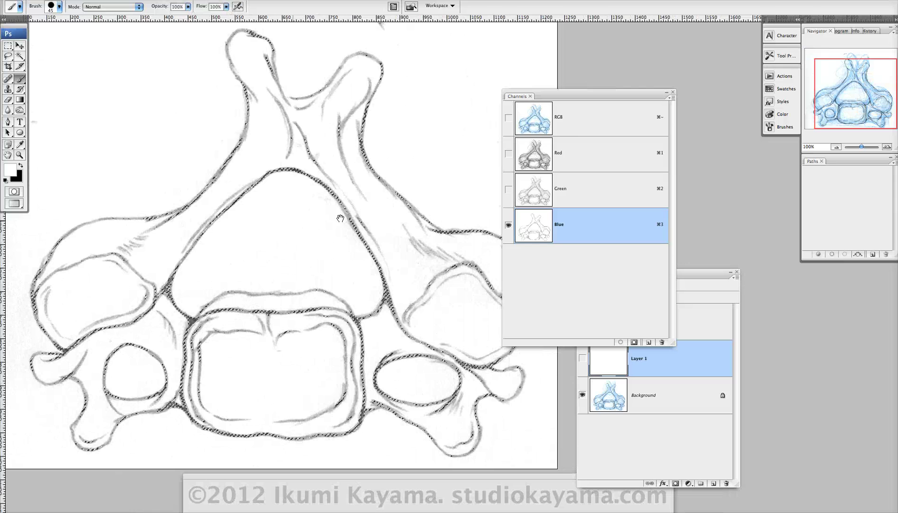
pyautogui.moveTo(306, 246); pyautogui.dragTo(390, 254)
# On Layer 2, set the foreground to pure black and fill the selected lines with it.
pyautogui.moveTo(710, 272); pyautogui.dragTo(456, 113)
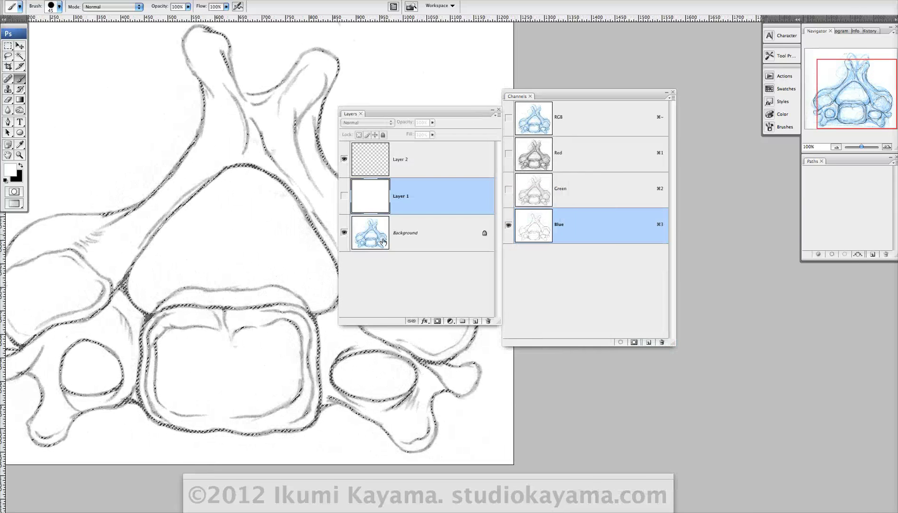
pyautogui.click(399, 165)
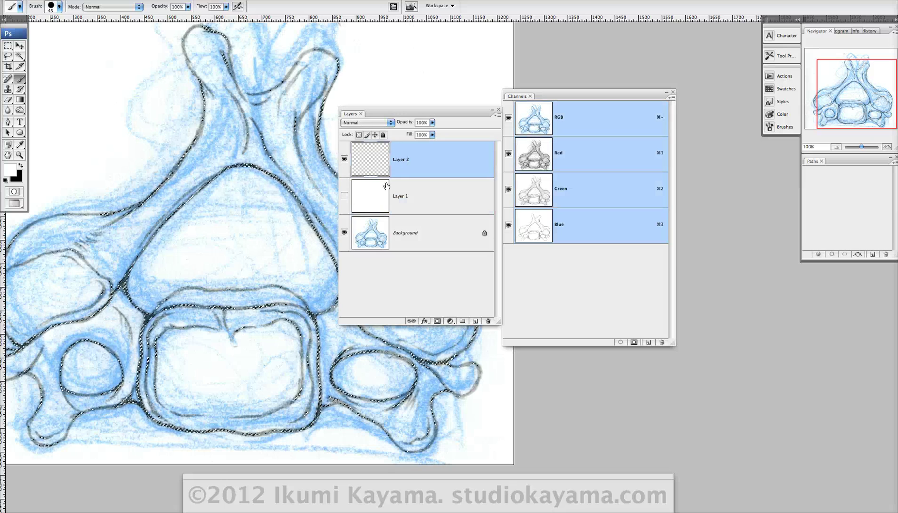
pyautogui.click(19, 145)
pyautogui.click(9, 170)
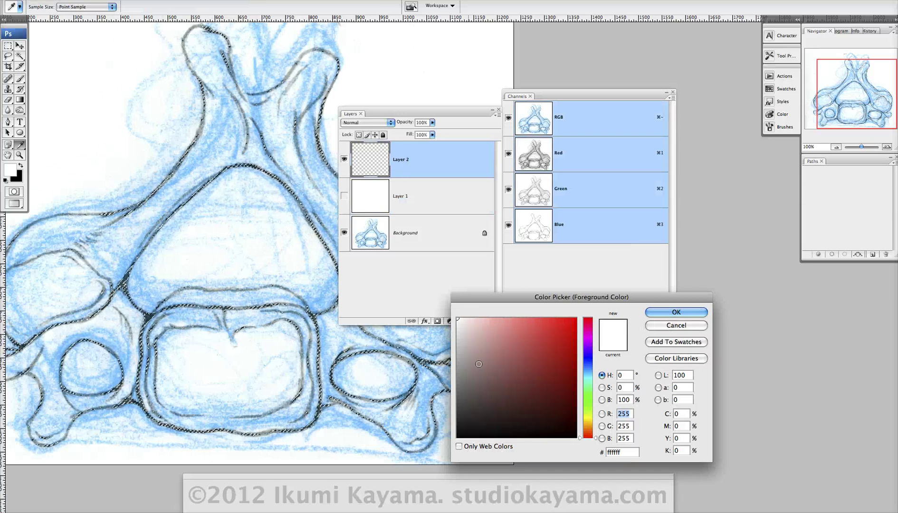
pyautogui.moveTo(472, 382); pyautogui.dragTo(445, 442)
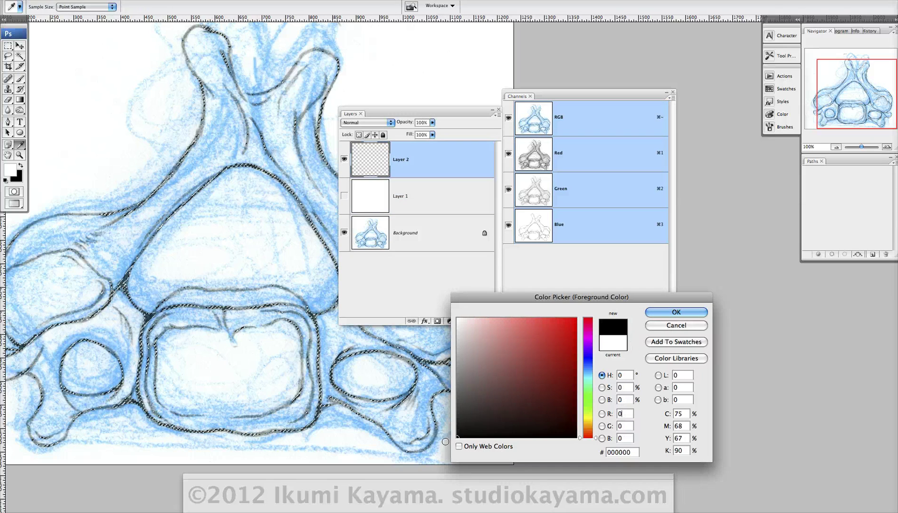
pyautogui.click(658, 312)
pyautogui.press('b')
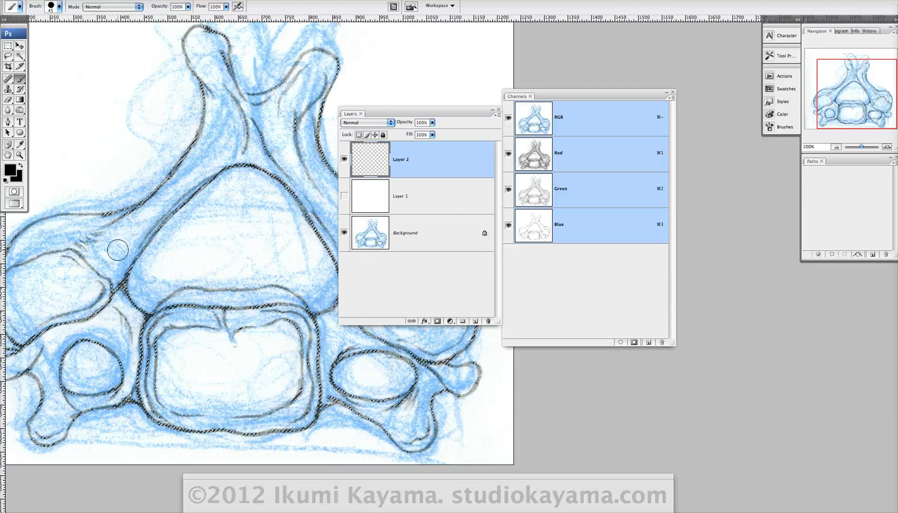
pyautogui.hotkey('alt', 'BackSpace')
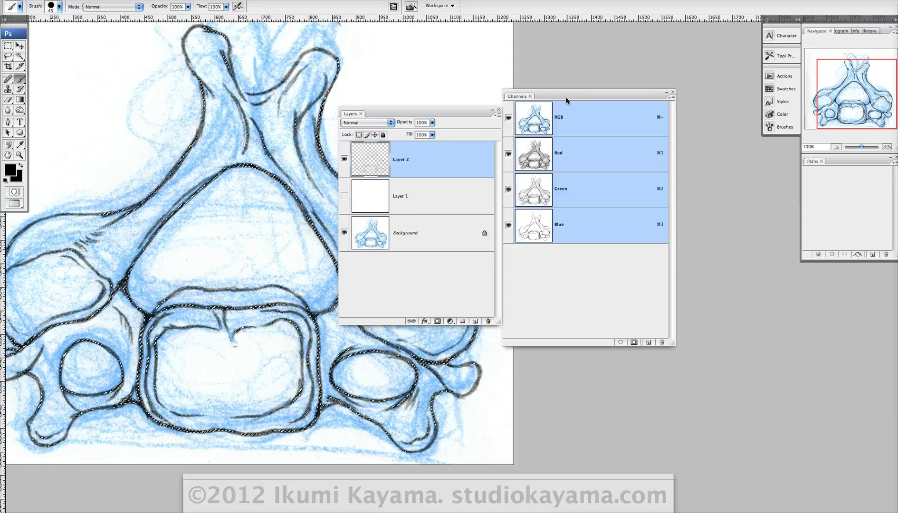
# Deselect, then hide the Background and white Layer 1 so only Layer 2's black outlines show.
pyautogui.moveTo(566, 95); pyautogui.dragTo(604, 100)
pyautogui.moveTo(389, 110); pyautogui.dragTo(477, 87)
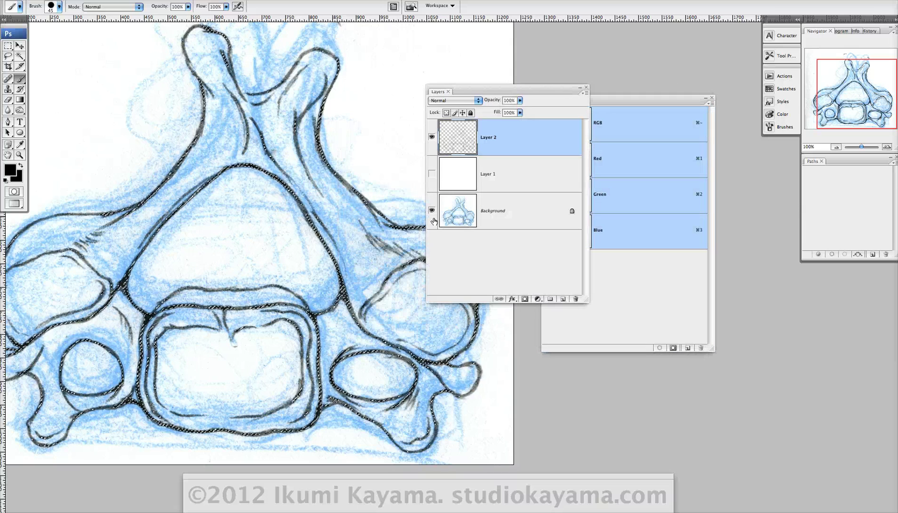
pyautogui.click(432, 175)
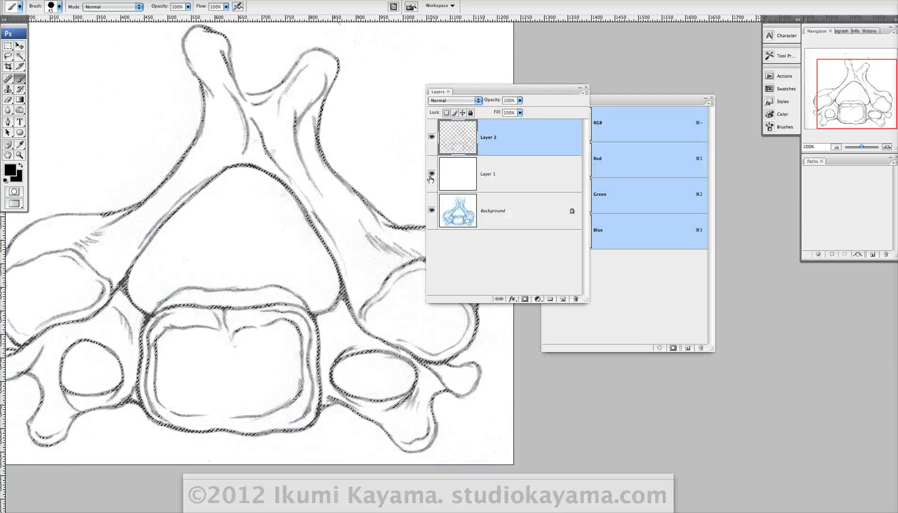
pyautogui.press('super+d')
pyautogui.moveTo(498, 86); pyautogui.dragTo(506, 85)
pyautogui.click(464, 218)
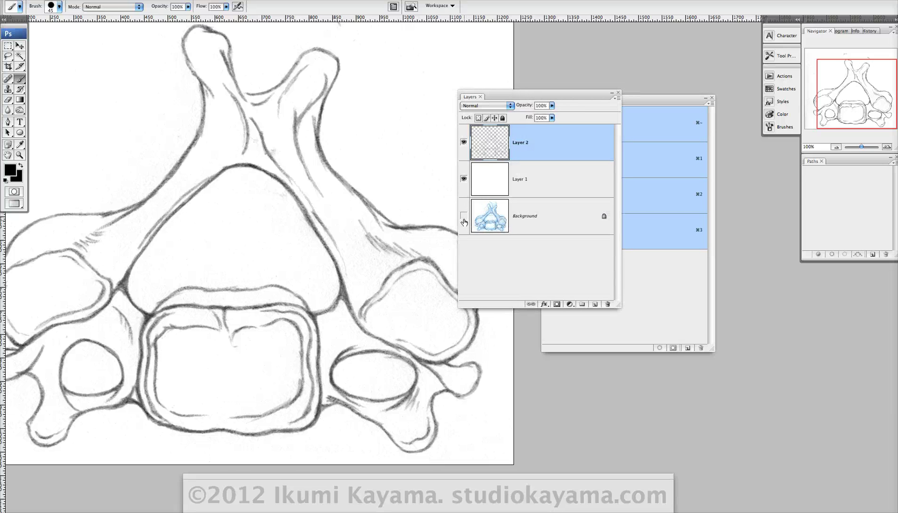
pyautogui.click(464, 179)
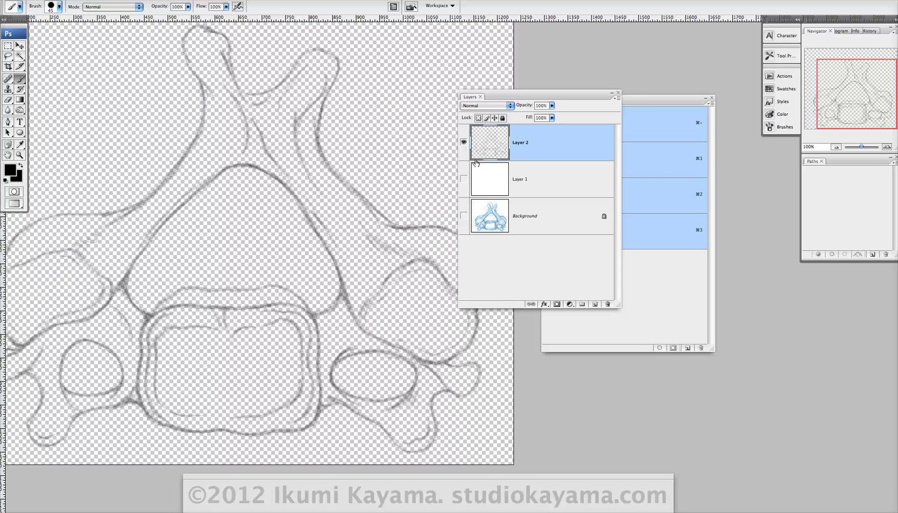
pyautogui.moveTo(514, 95); pyautogui.dragTo(521, 101)
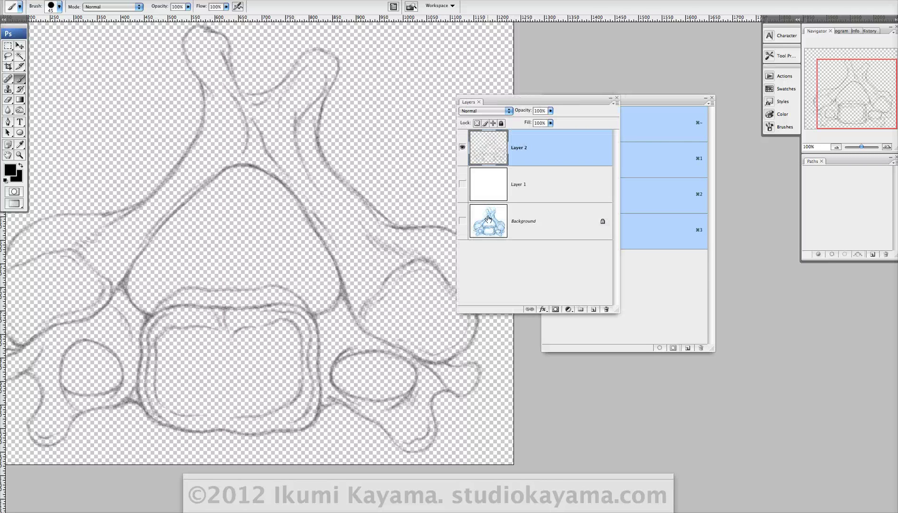